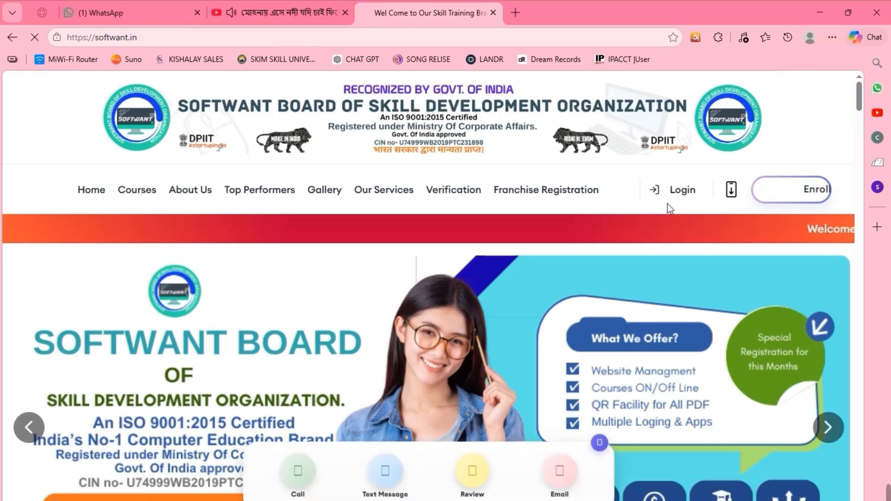
- Go to the Softwant login page and sign in with the prefilled franchise credentials
click(684, 187)
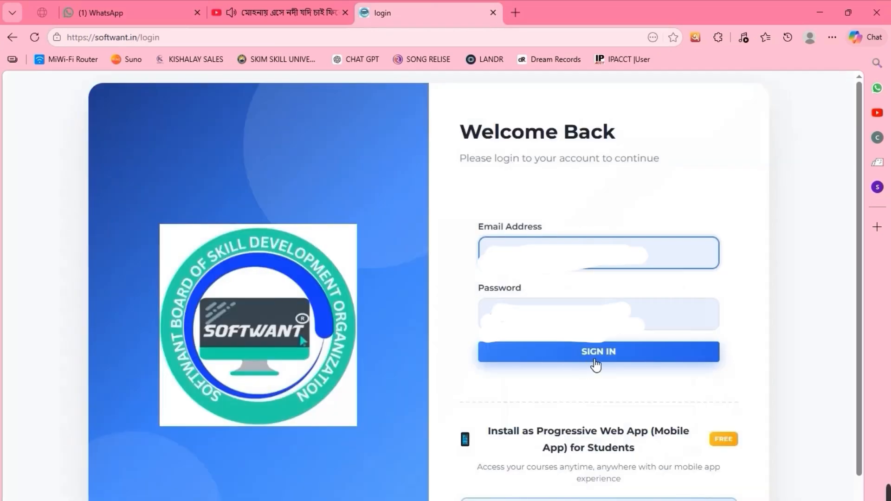
click(595, 353)
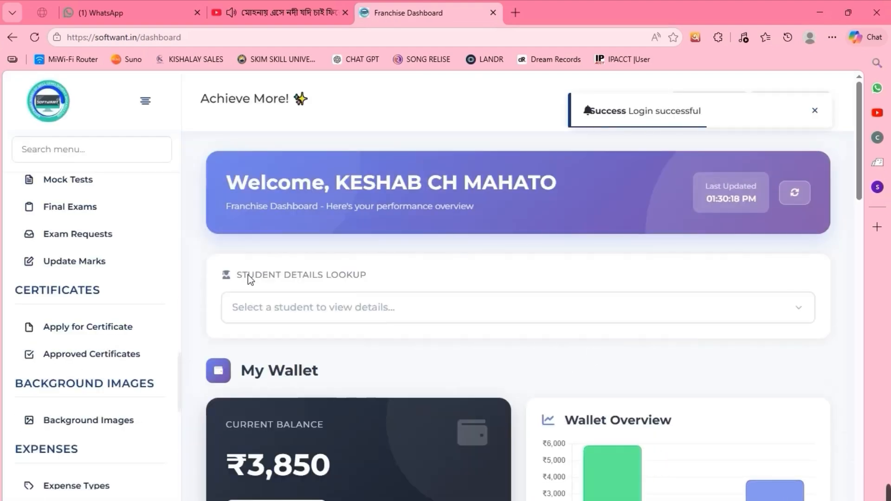
- Open Manage Batches to list the DCA, GST MASTER COURSE, Video Editing and ADCA WITH AI batches
drag(857, 139, 842, 123)
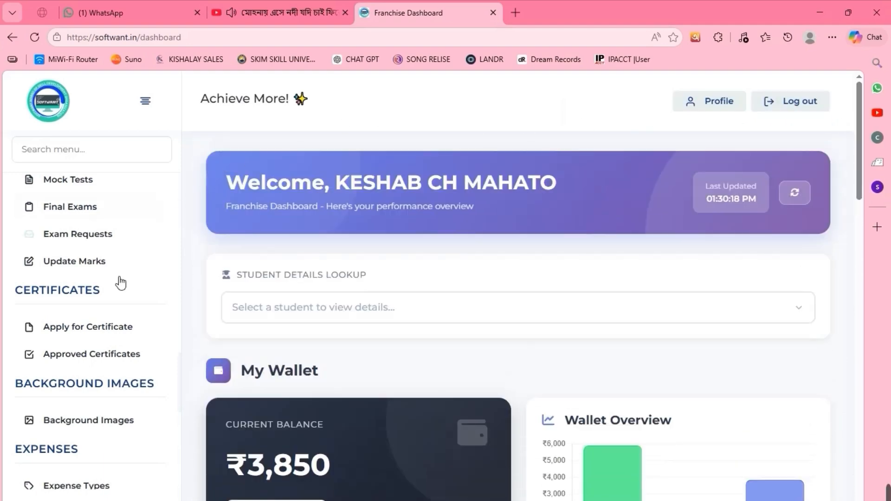
drag(179, 369, 185, 225)
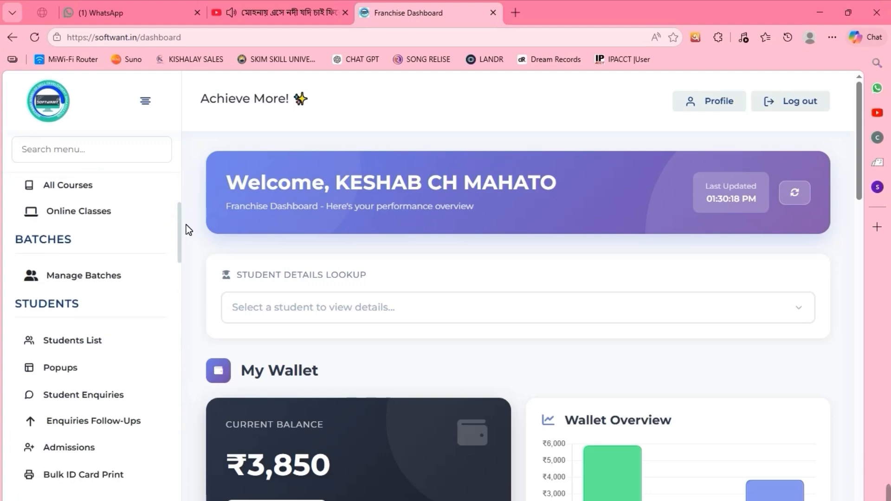
click(99, 280)
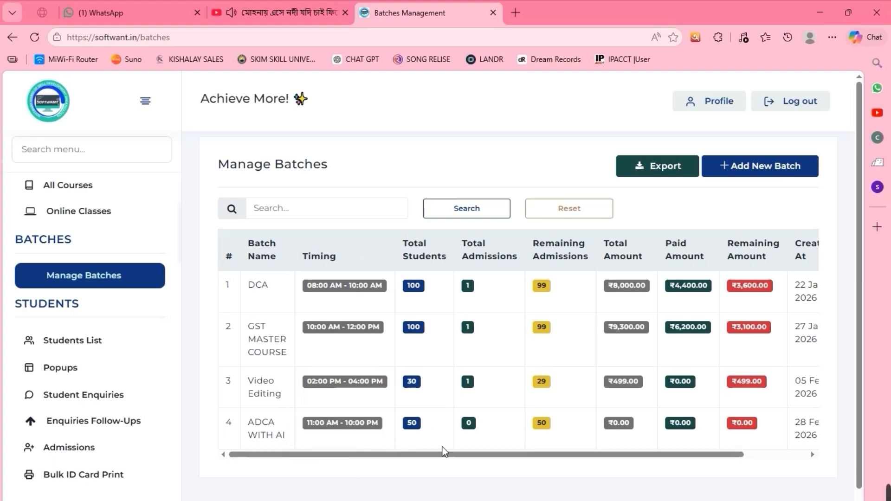
- Go to the Students List and start a new student with Add Student
drag(686, 454, 505, 492)
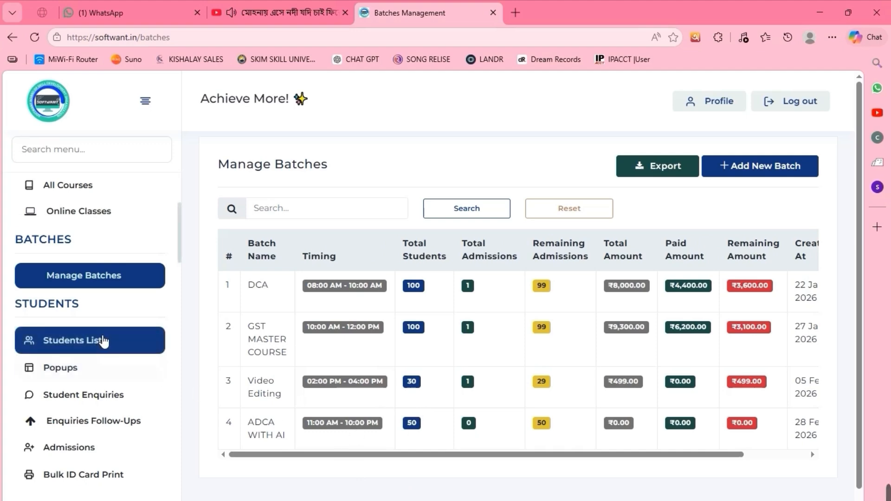
scroll(182, 244, down, 1)
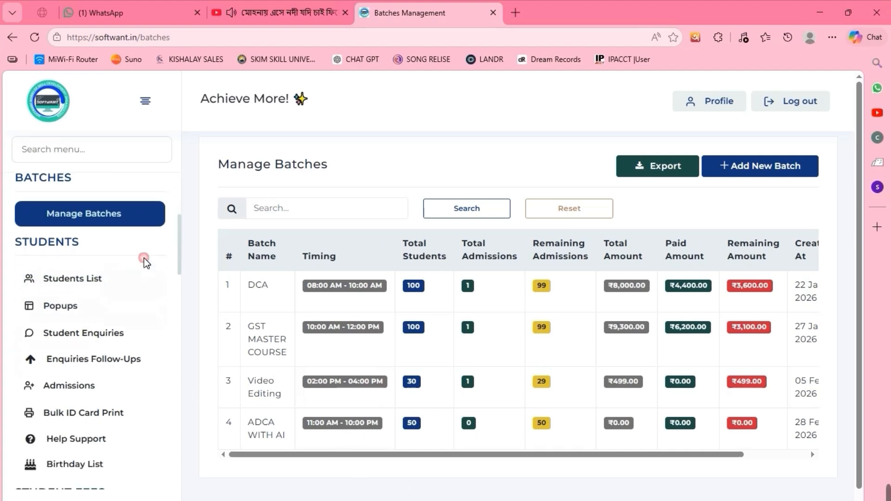
click(95, 280)
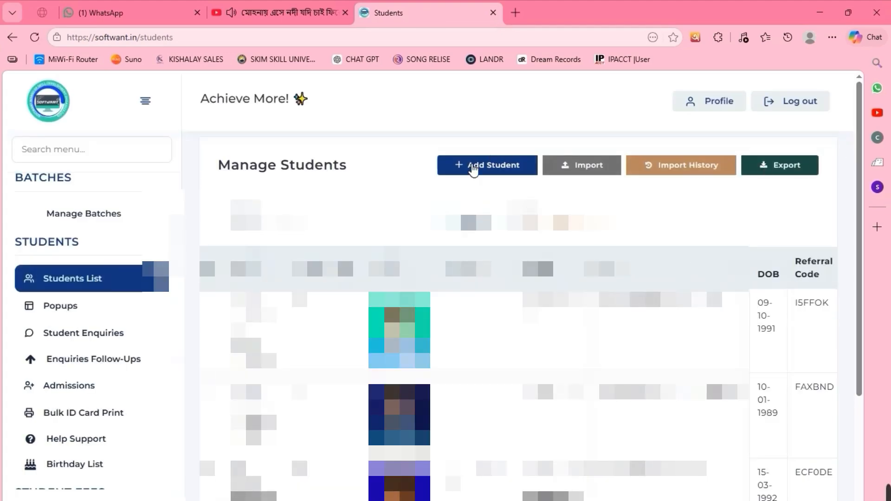
click(473, 169)
- Enter the student's first name and choose their relationship from the dropdown
click(304, 226)
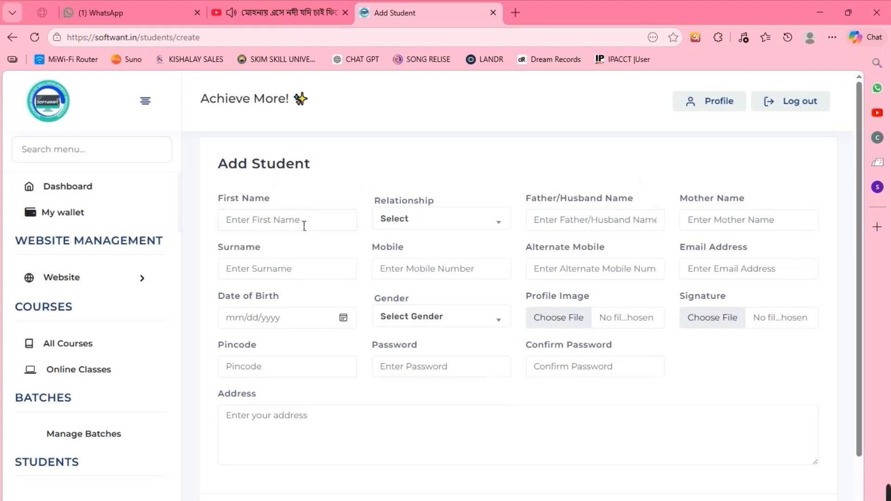
text(B)
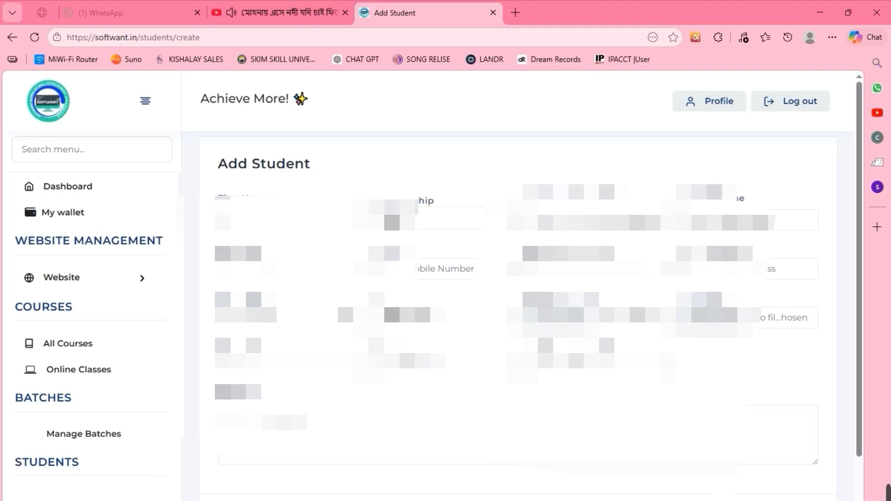
click(246, 222)
text(aa)
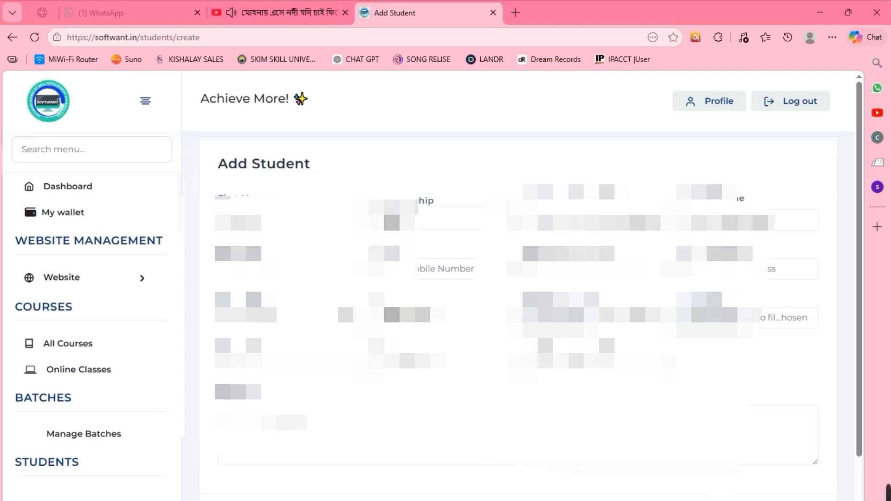
text(aa)
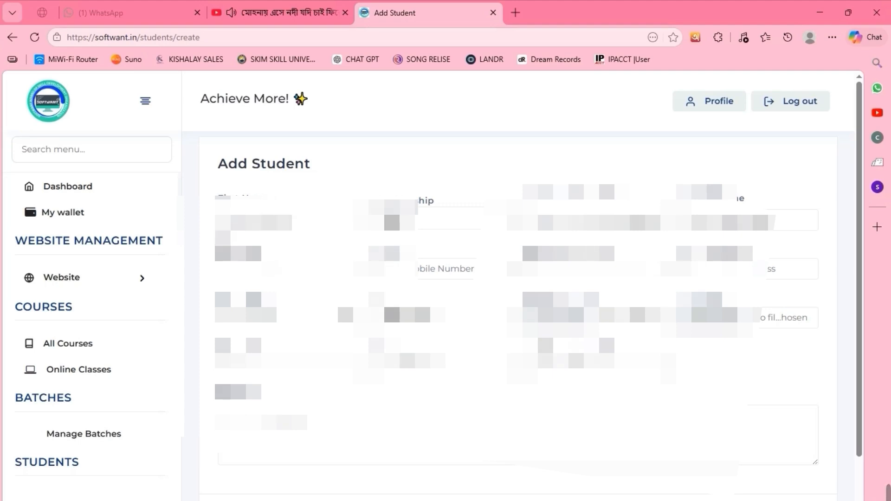
click(418, 225)
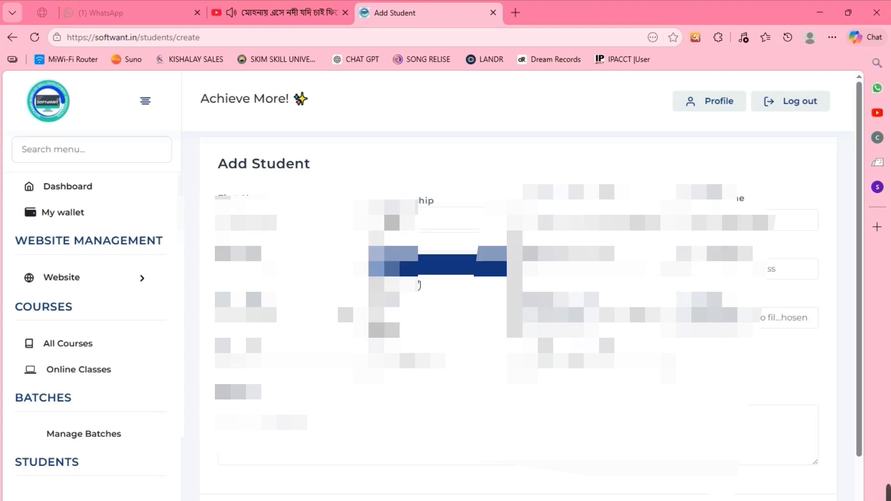
click(418, 292)
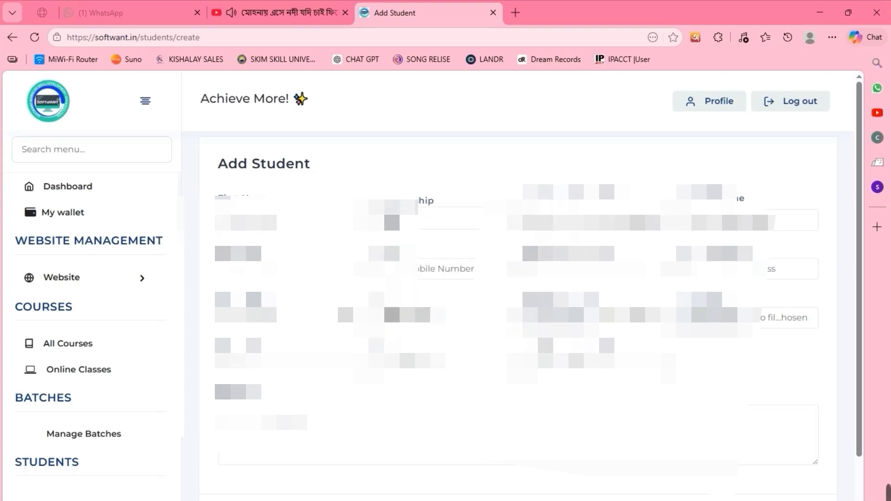
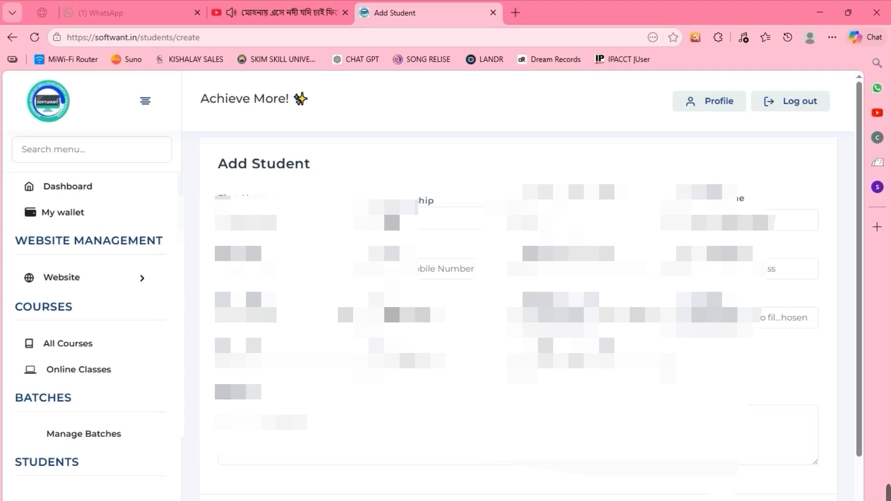
- Enter the father's and mother's names and begin the student's mobile number
key(Tab)
text(suku)
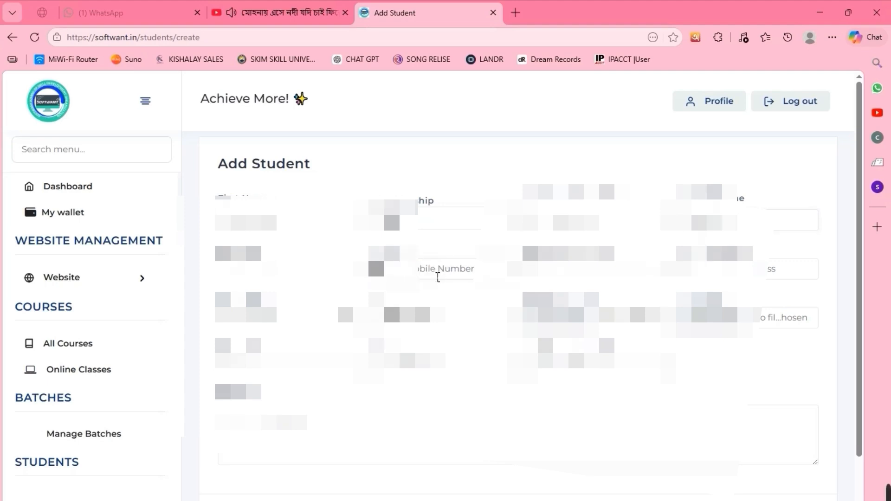
text(9)
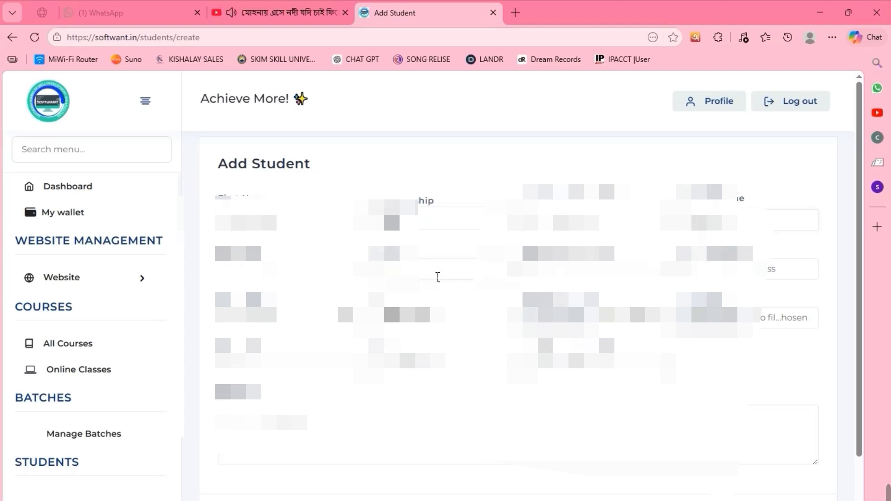
click(438, 277)
text(39)
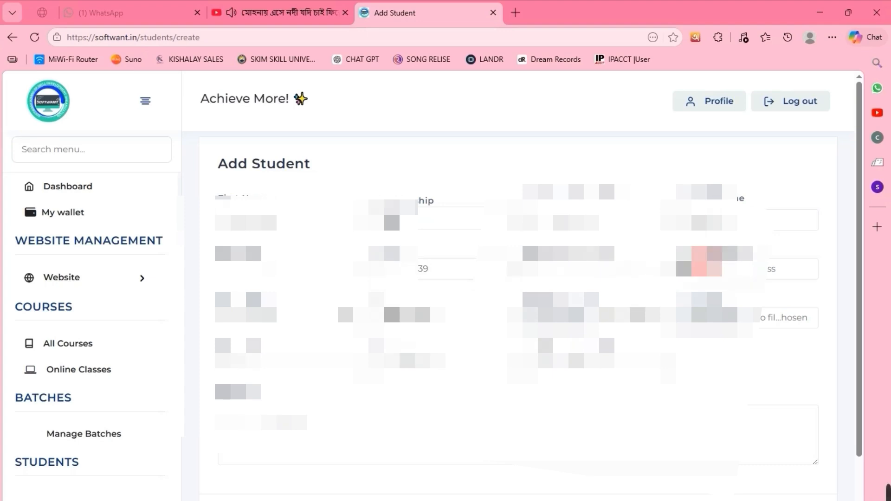
text(a)
key(BackSpace)
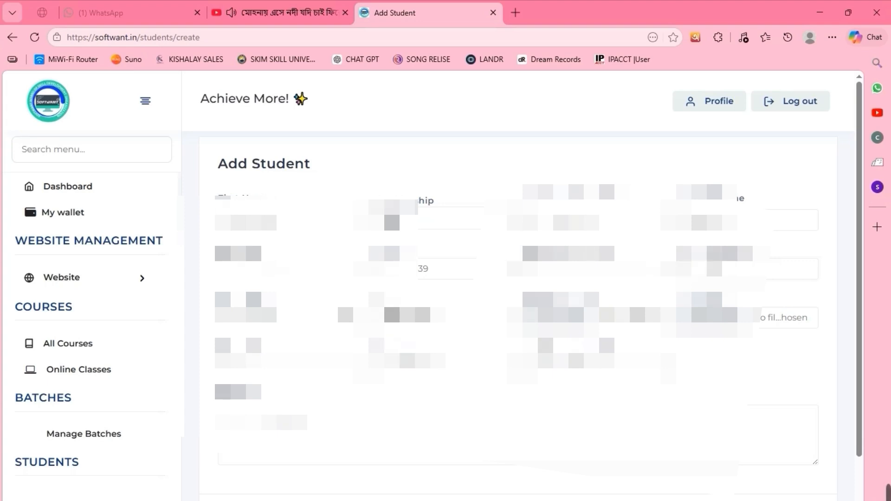
- Paste the e-mail address and pick the date of birth from the calendar
key(ctrl+v)
click(345, 315)
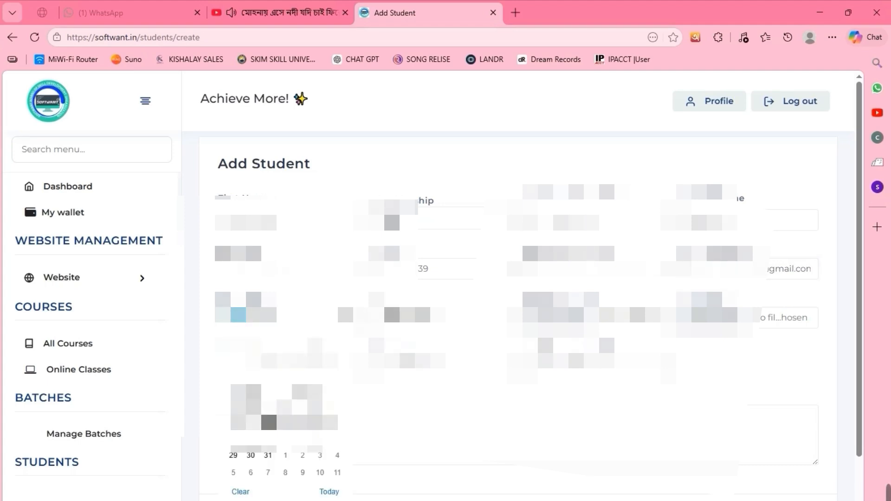
click(269, 422)
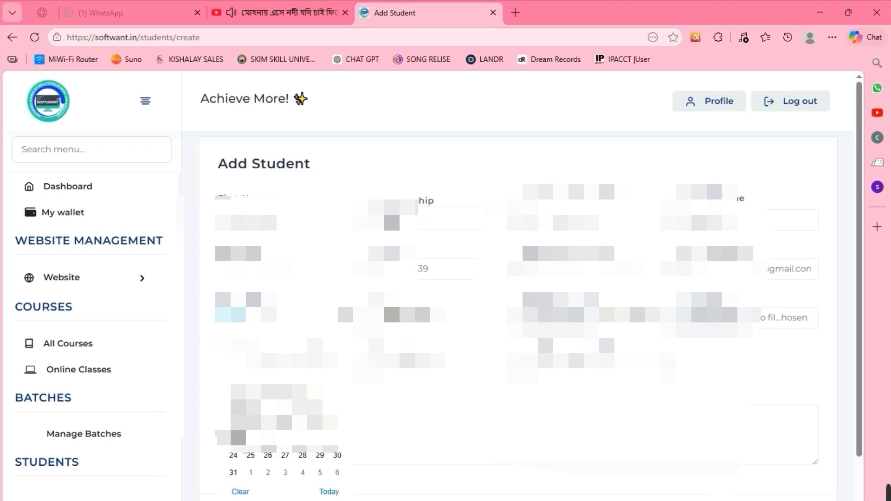
click(284, 421)
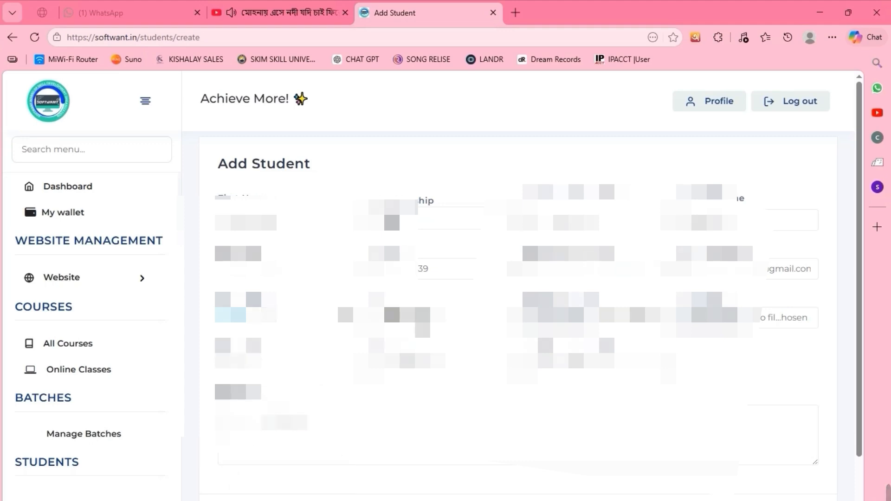
- Set the student's gender and browse to the folder holding the profile photo
click(435, 319)
click(436, 361)
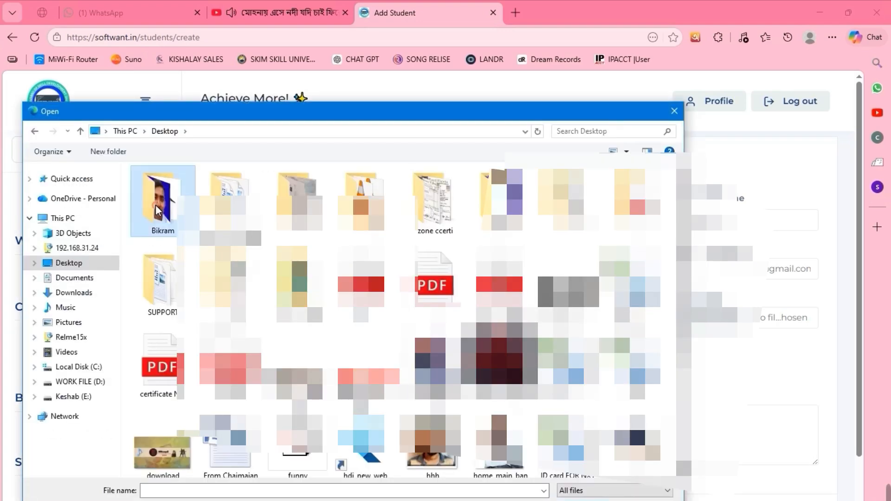
double_click(162, 199)
double_click(163, 200)
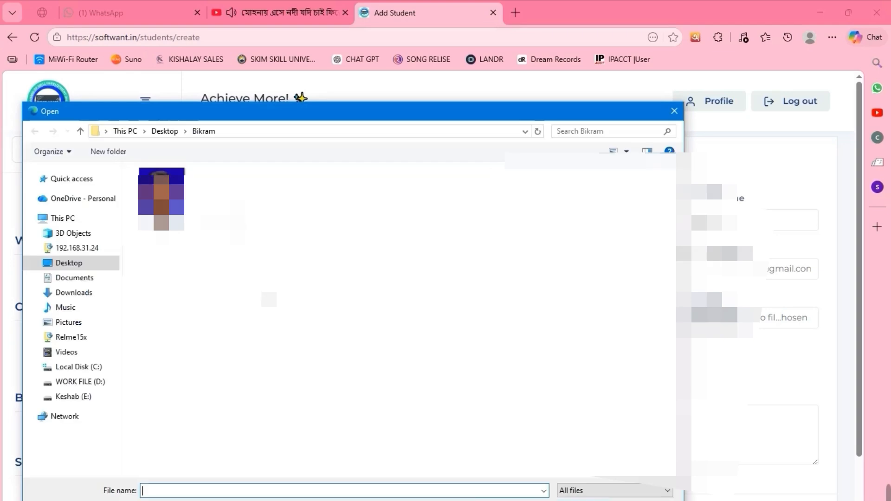
- Attach the profile photo and paste the text into the form's large text field
double_click(235, 218)
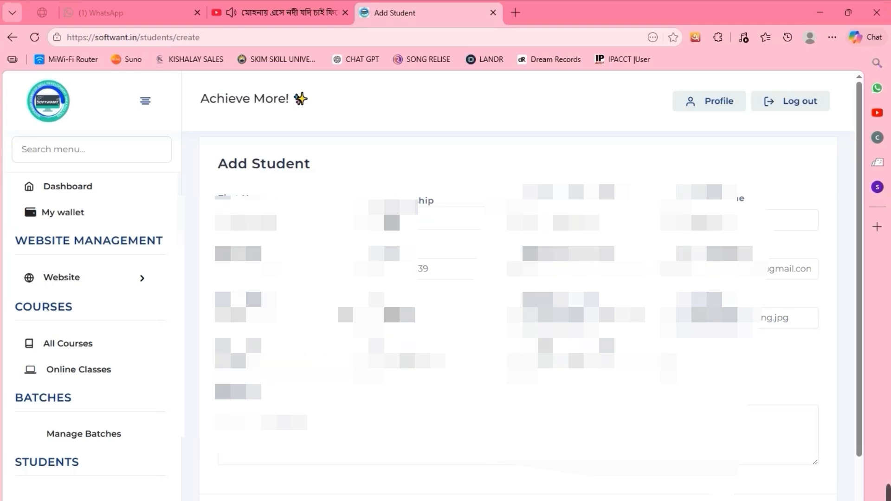
click(420, 364)
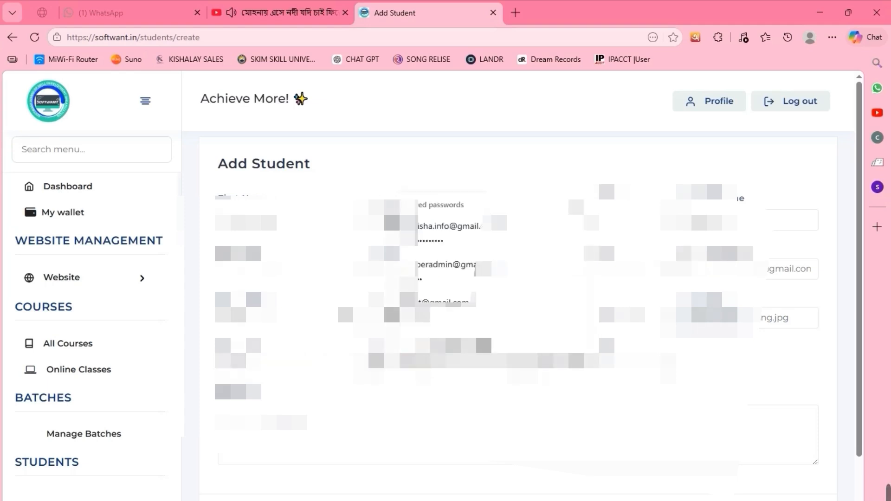
key(Escape)
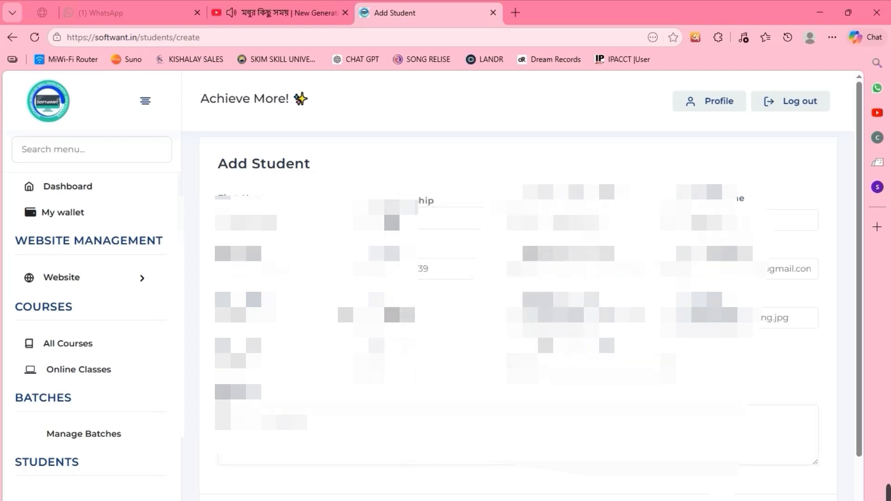
key(ctrl+v)
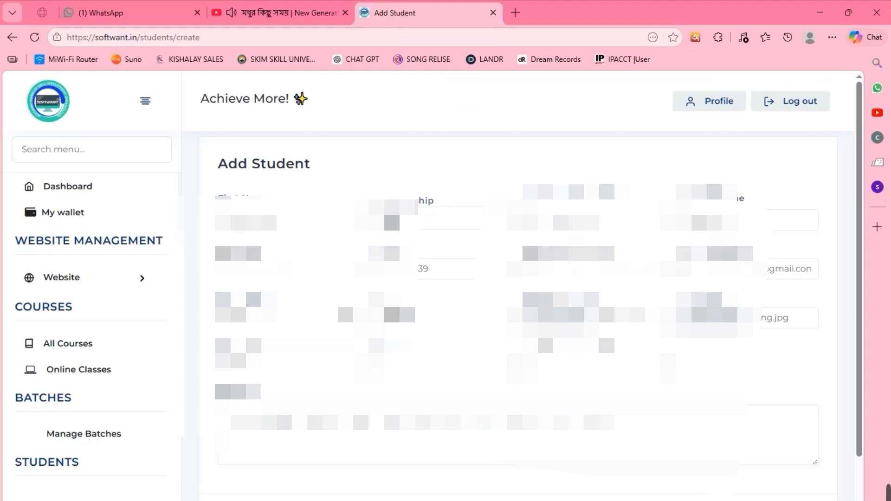
- Scroll to the bottom of the Add Student form and submit the new student
drag(857, 197, 850, 219)
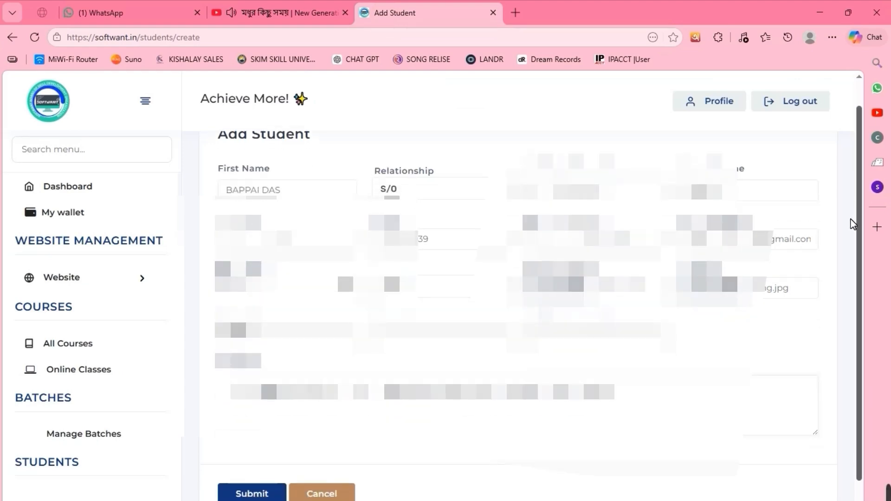
drag(851, 219, 388, 454)
click(243, 453)
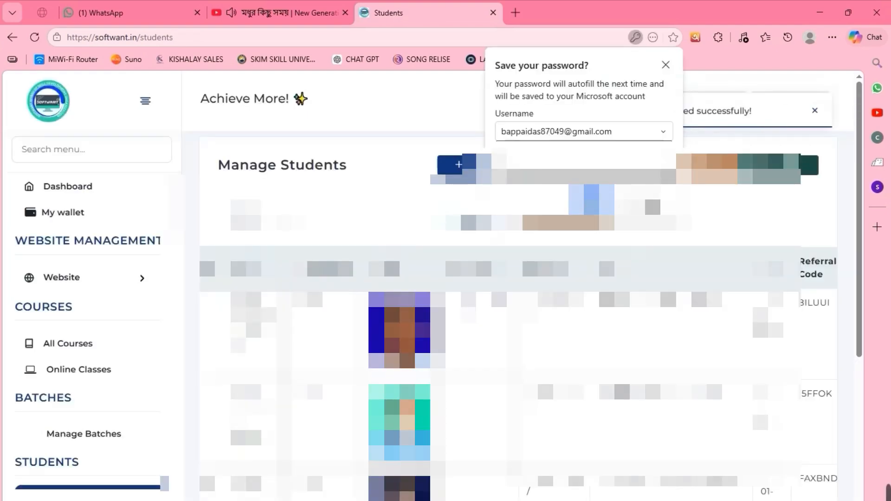
- Dismiss the save-password prompt, then go to Admissions and start an Add Admission
click(650, 203)
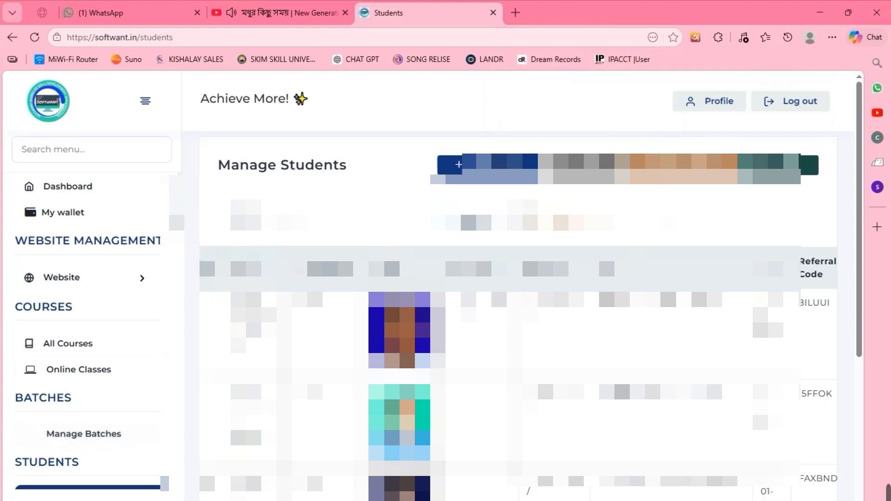
scroll(151, 327, down, 5)
scroll(91, 282, down, 3)
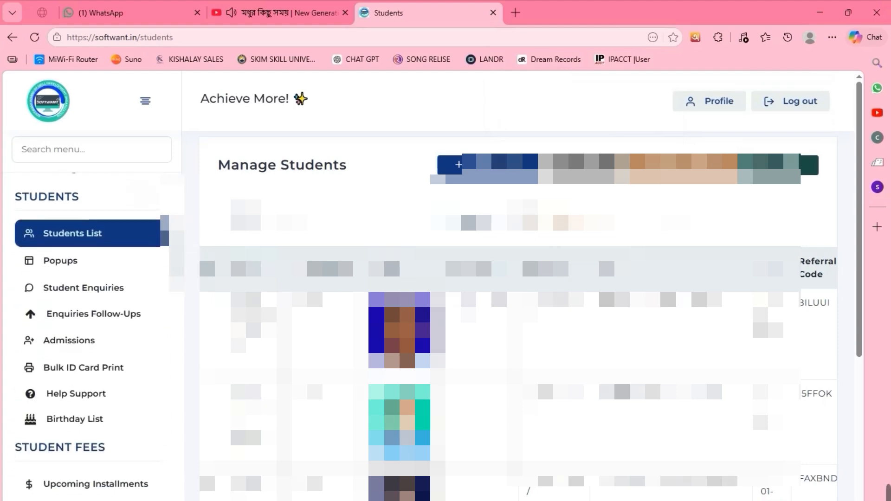
click(87, 276)
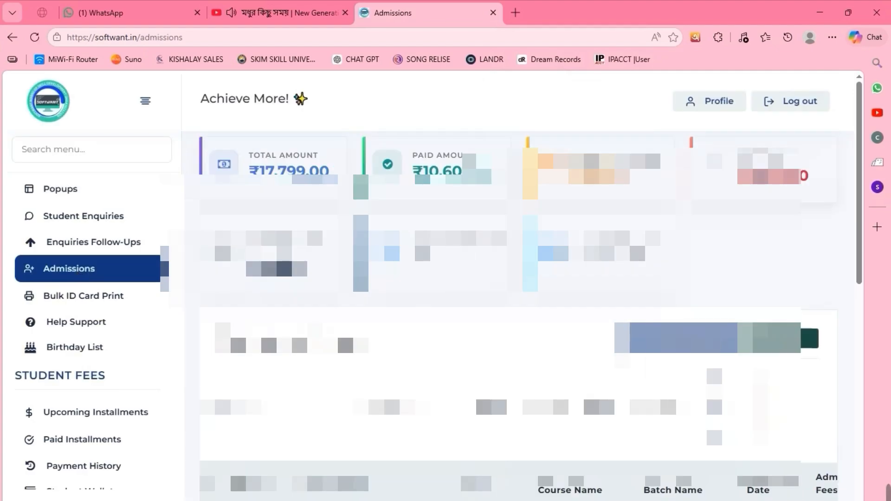
click(645, 338)
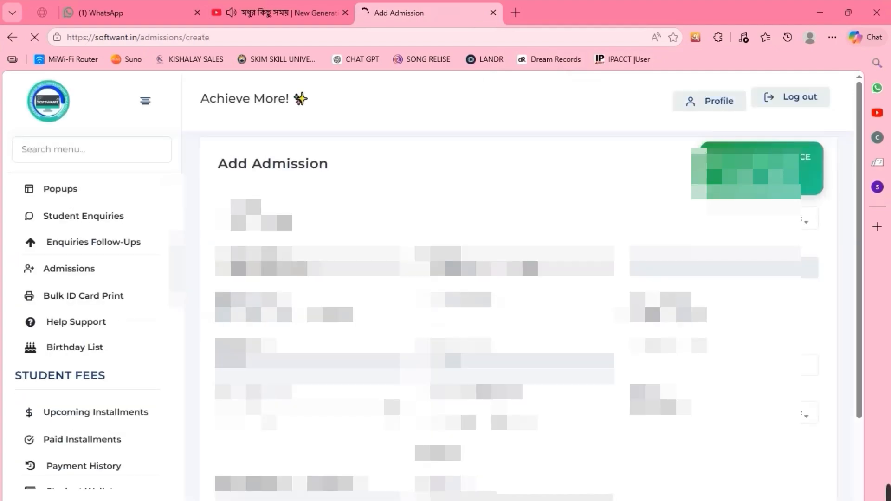
- Select the newly added student and browse the course list for ADCA
click(254, 221)
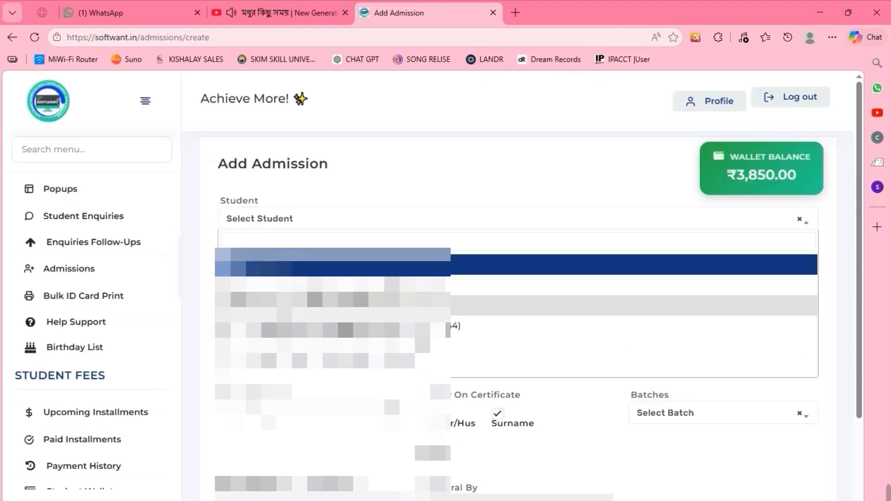
click(467, 368)
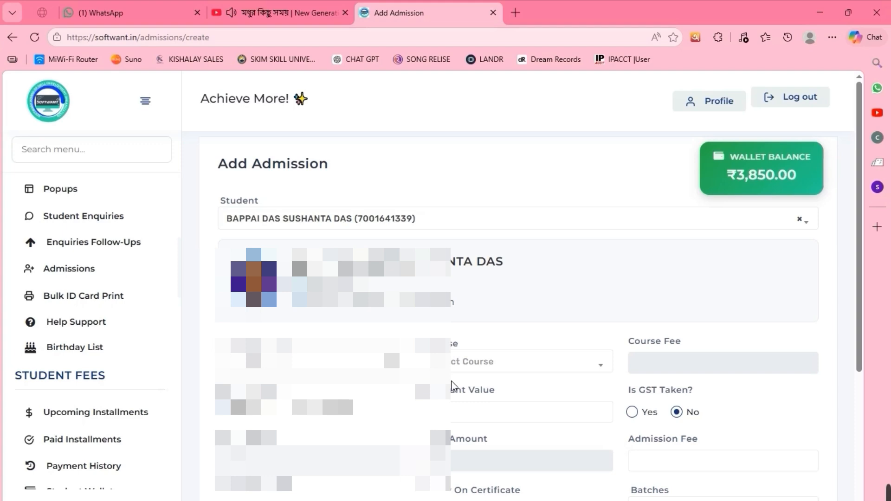
click(475, 366)
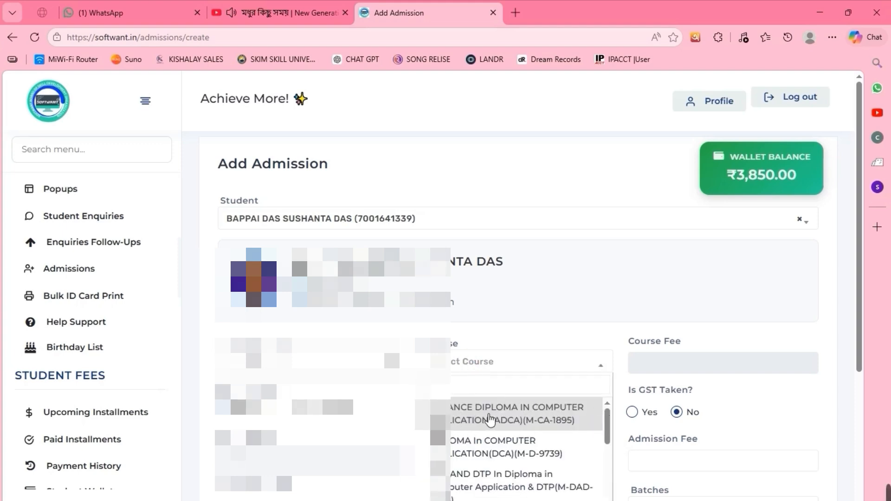
mouse_move(608, 414)
mouse_down()
mouse_move(596, 498)
mouse_move(605, 413)
mouse_move(609, 489)
mouse_move(604, 399)
mouse_up()
- Choose ADCA, review its SEM-1 and SEM-2 subjects, and confirm for a 5000.00 fee
click(524, 424)
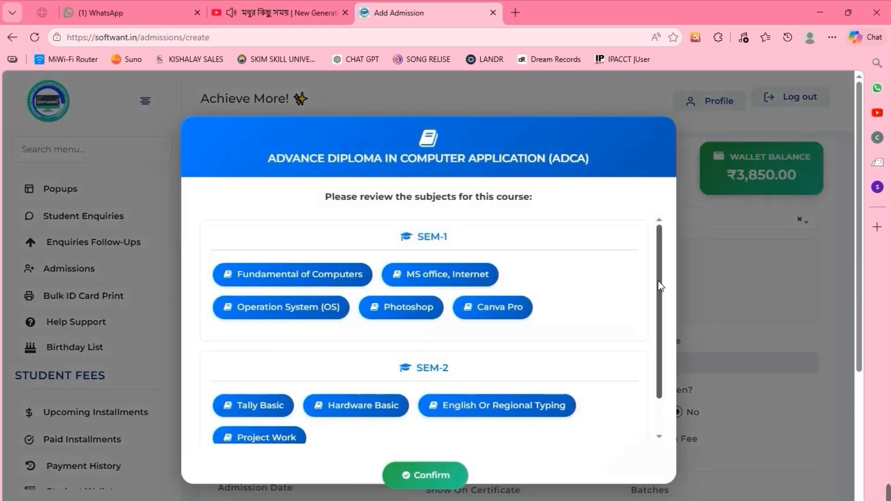
drag(659, 285, 664, 383)
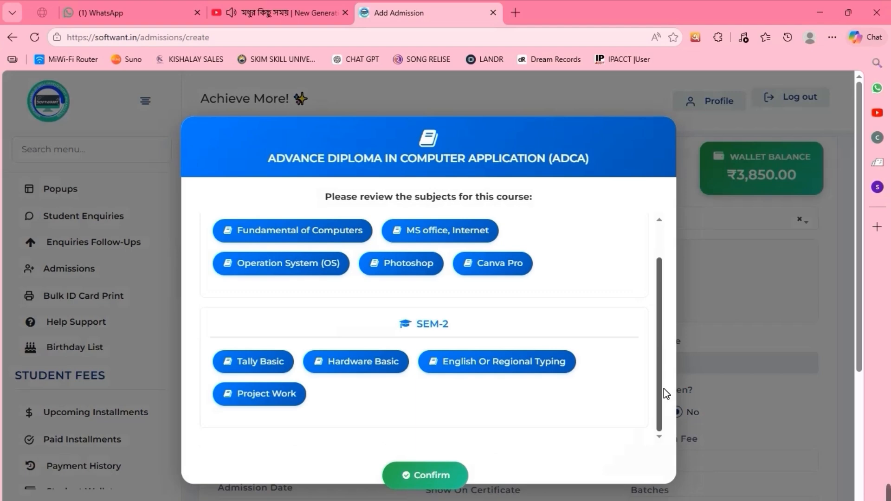
drag(677, 352, 659, 366)
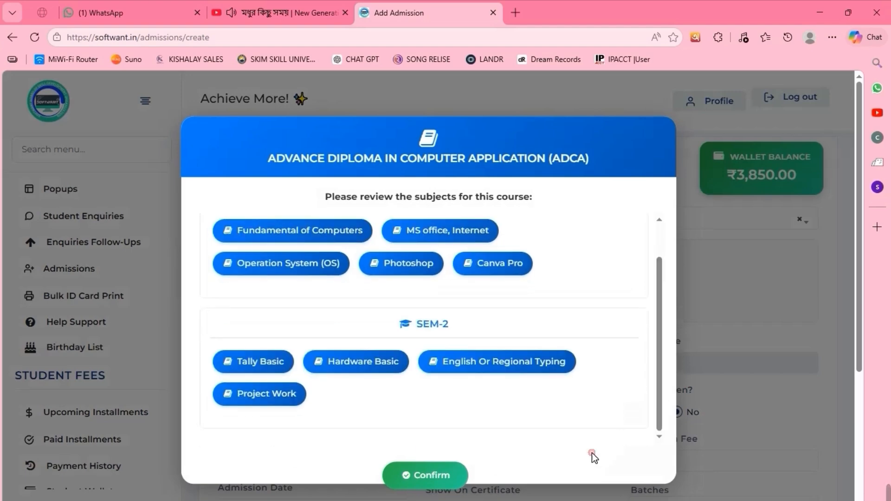
click(432, 478)
- Leave Is GST Taken at No and enter an admission fee of 500
drag(859, 235, 859, 286)
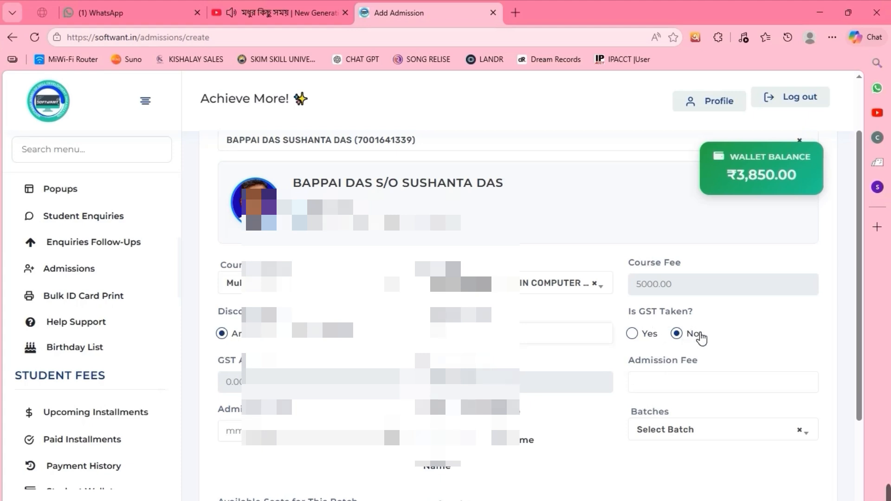
click(632, 333)
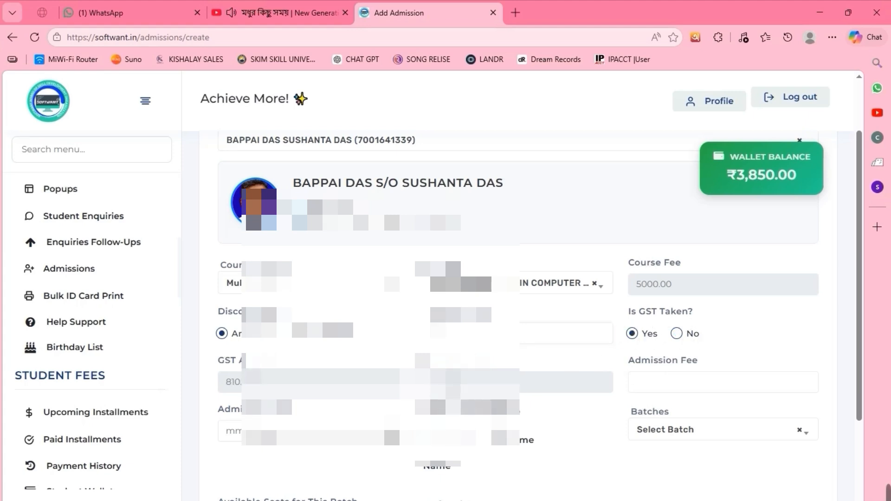
click(687, 343)
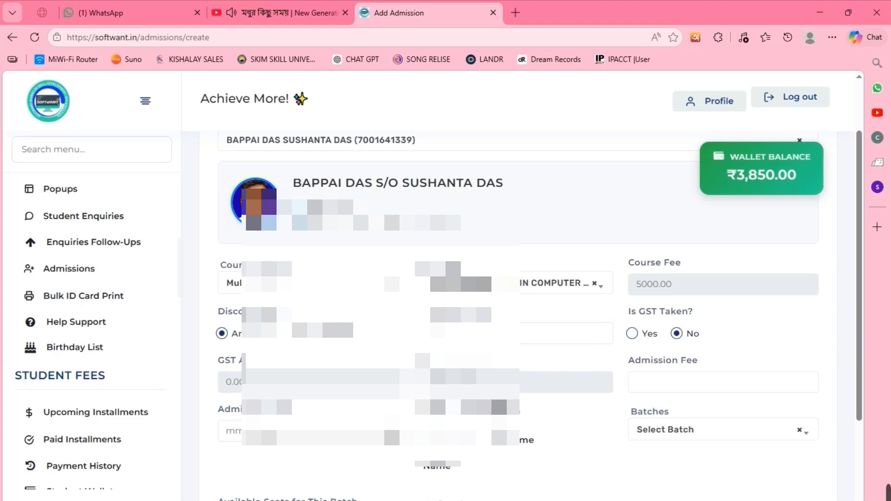
click(665, 395)
- Pick a March admission date from the Admission Date calendar
scroll(862, 213, down, 1)
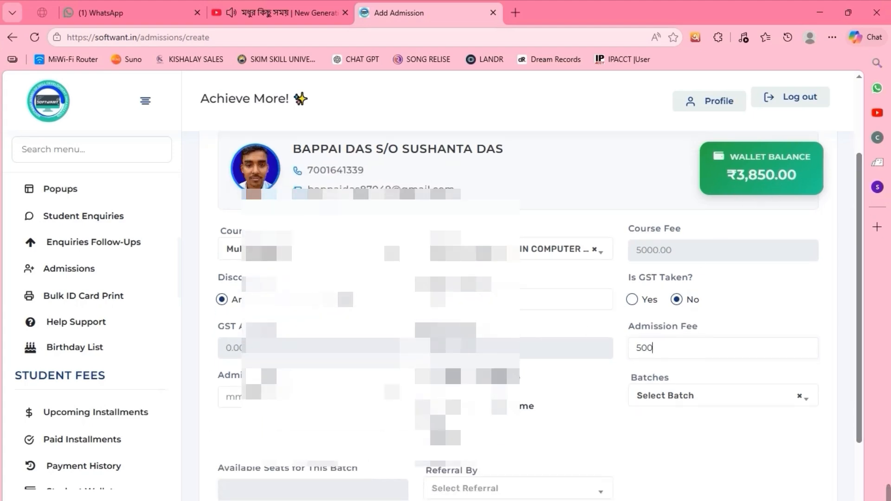
click(234, 395)
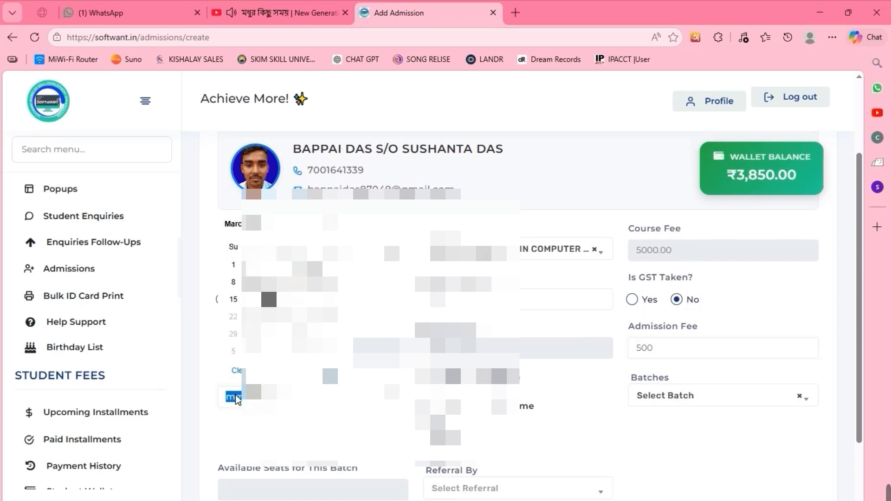
click(269, 299)
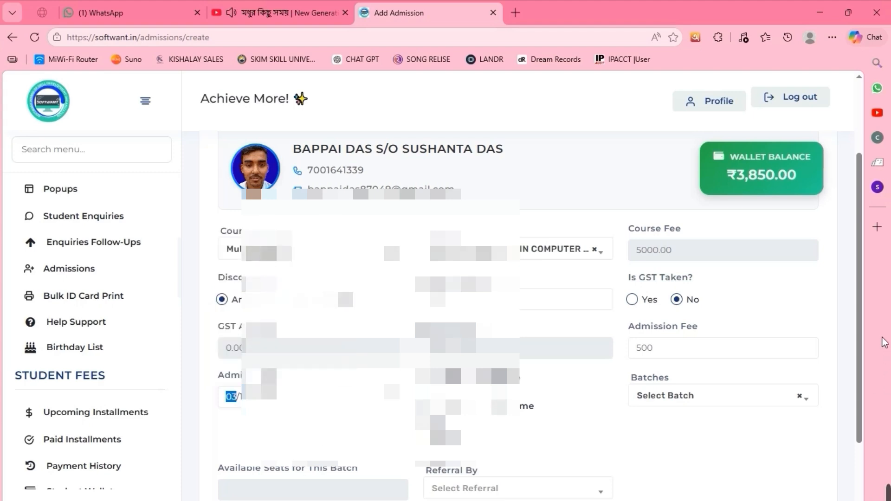
- Assign the ADCA WITH AI batch and select the referring student in Referral By
scroll(835, 357, down, 1)
click(667, 343)
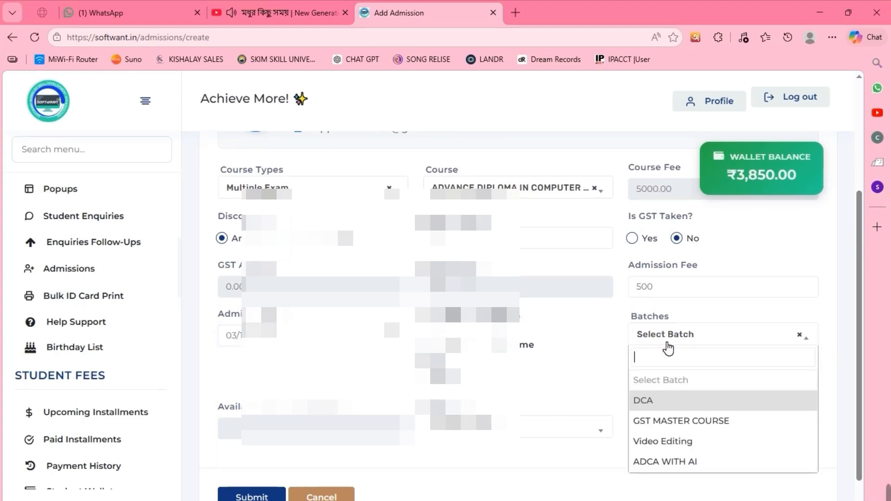
click(681, 460)
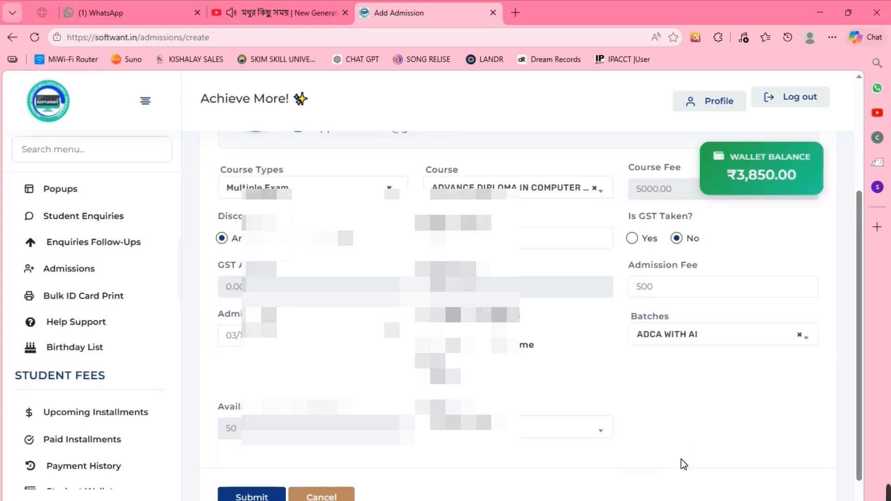
click(487, 429)
click(483, 475)
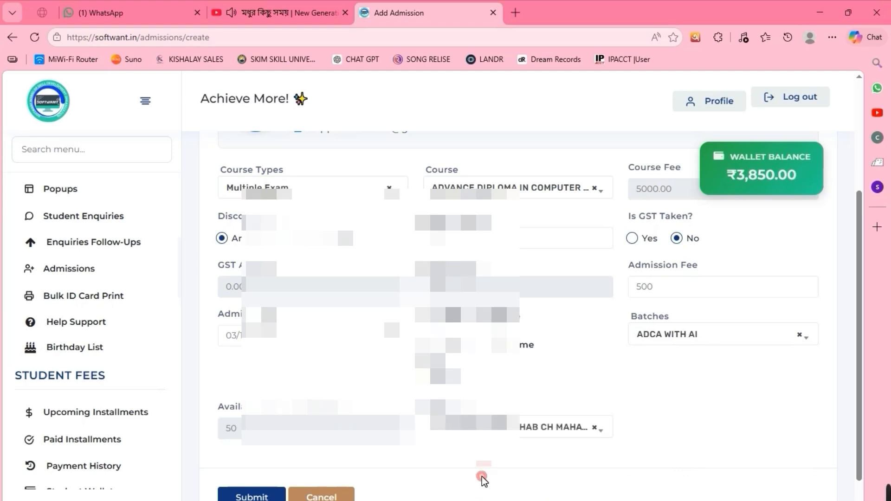
- Submit the admission and check it heads the Admissions list with batch ADCA WITH AI
scroll(858, 297, down, 2)
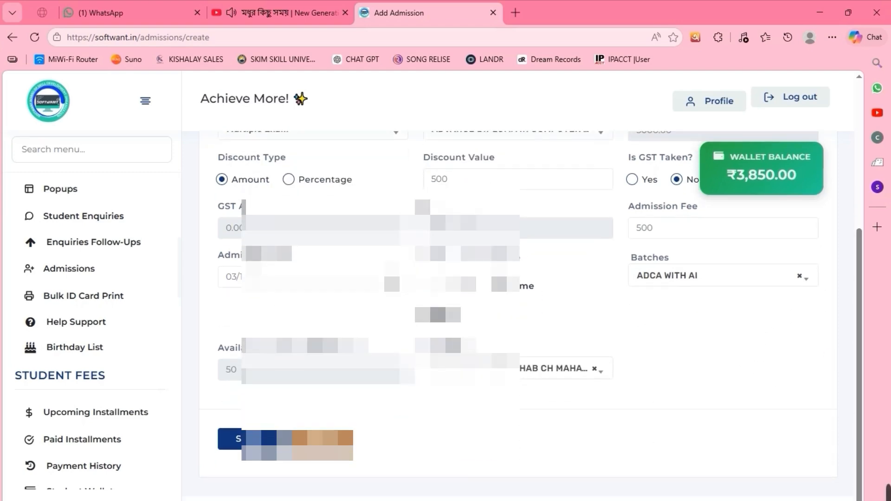
click(252, 439)
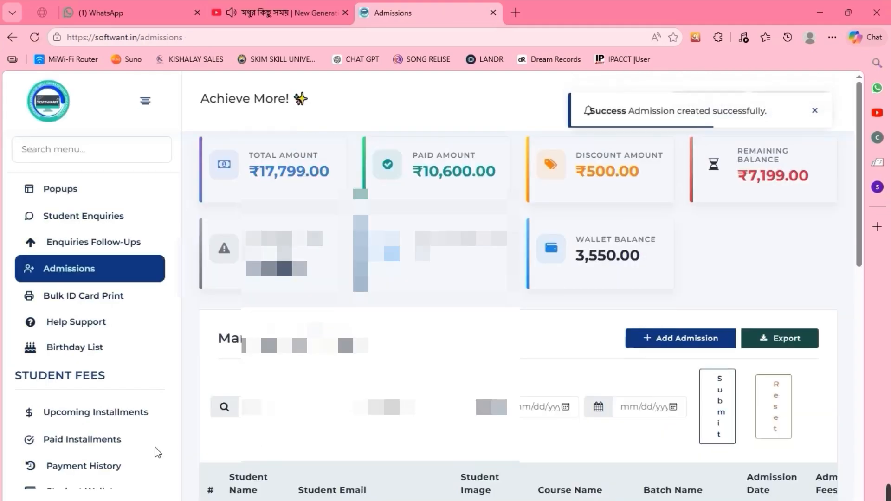
drag(857, 123, 877, 347)
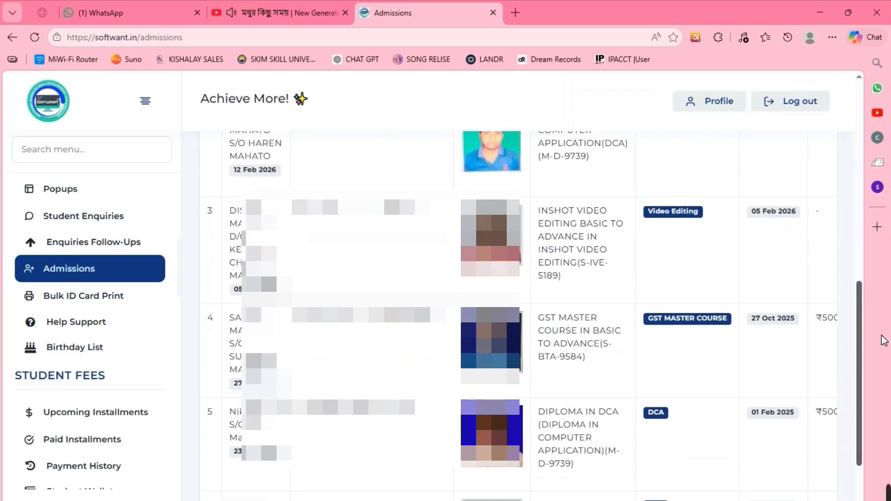